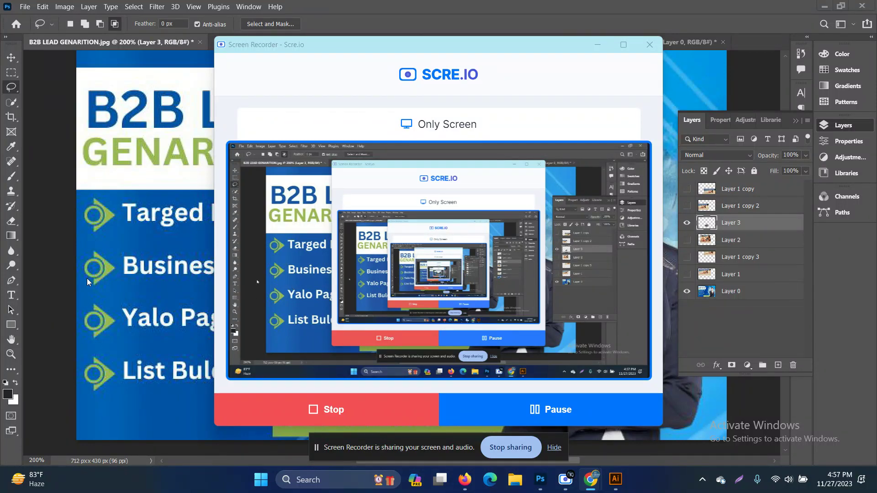
Glance at Illustrator's welcome screen, then return to the B2B lead banner in Photoshop.
{"action": "left_click", "coordinate": [622, 481]}
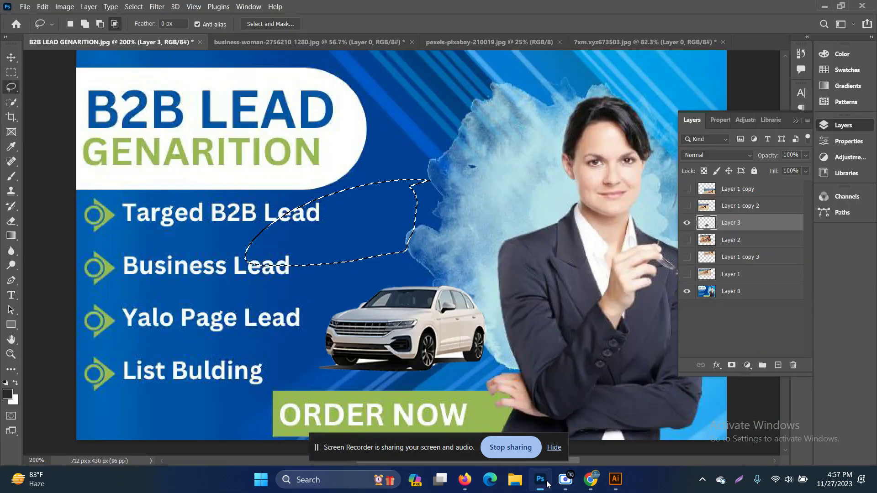
{"action": "left_click", "coordinate": [545, 484]}
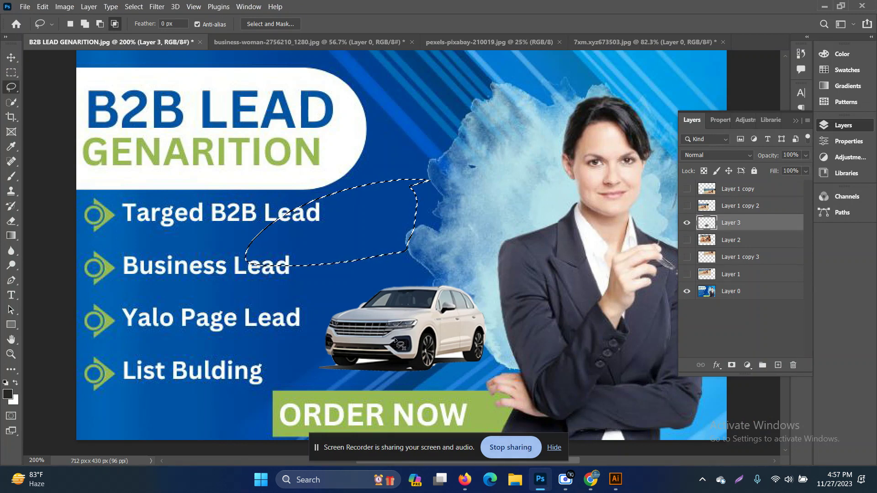
Clear the banner selection, zoom into the red car photo, and choose the Elliptical Marquee with 55 px feather.
{"action": "key", "text": "ctrl+d"}
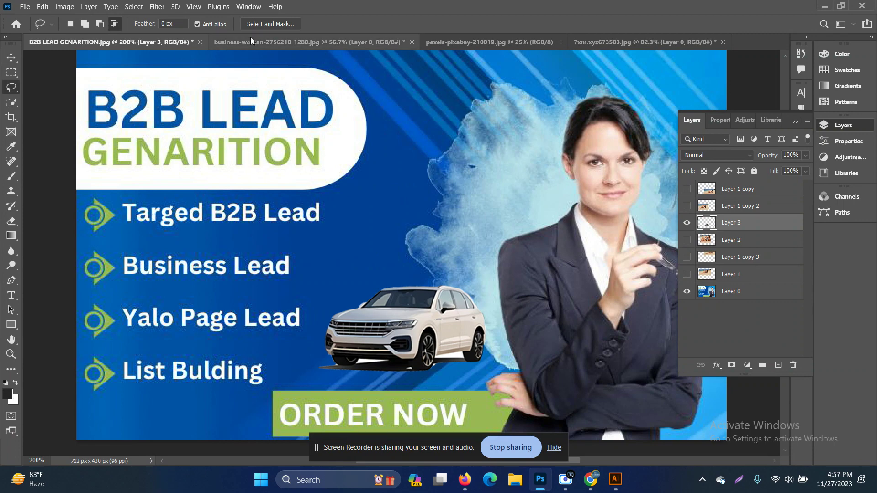
{"action": "left_click", "coordinate": [251, 39]}
{"action": "left_click", "coordinate": [465, 41]}
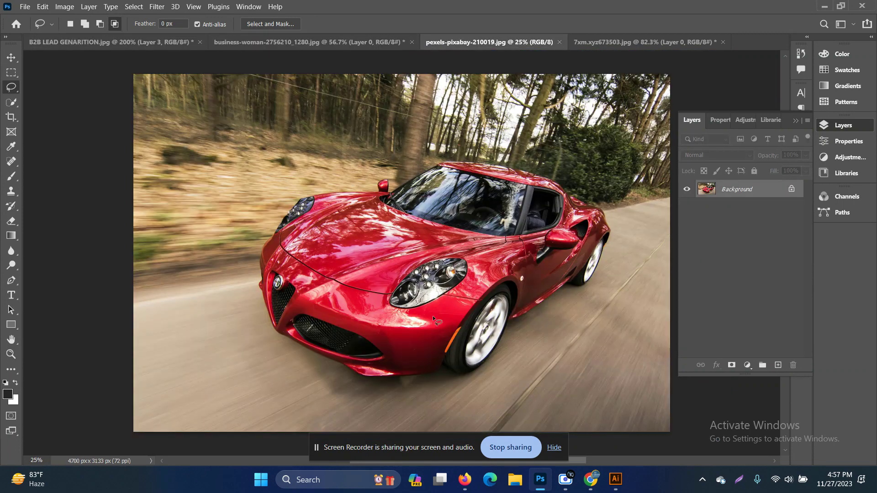
{"action": "scroll", "coordinate": [537, 231], "scroll_direction": "up", "scroll_amount": 2}
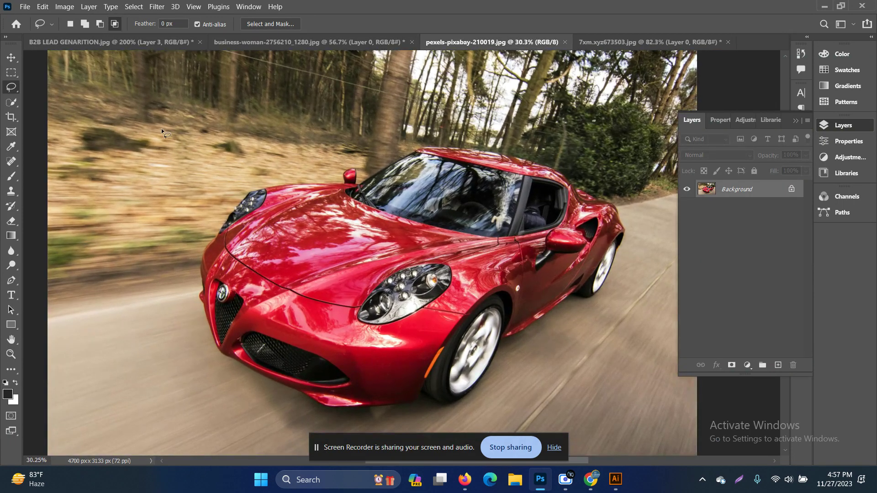
{"action": "left_click", "coordinate": [11, 72]}
{"action": "left_click", "coordinate": [47, 75]}
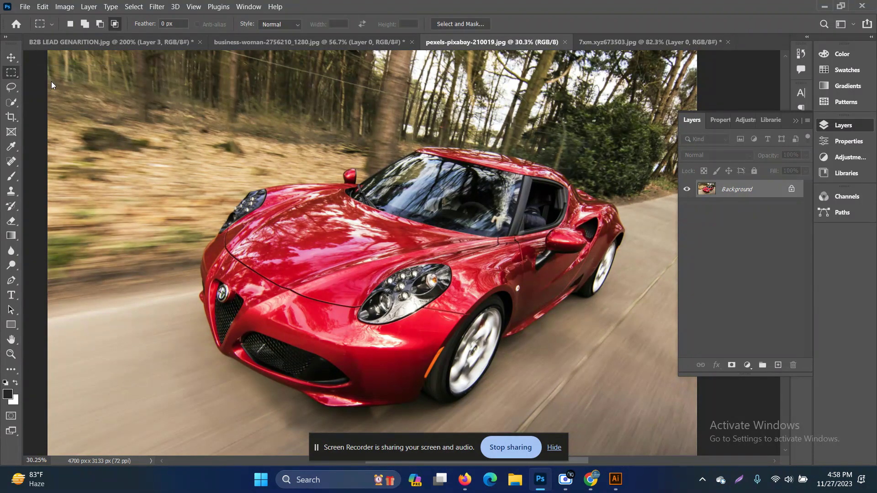
{"action": "key", "text": "shift+m"}
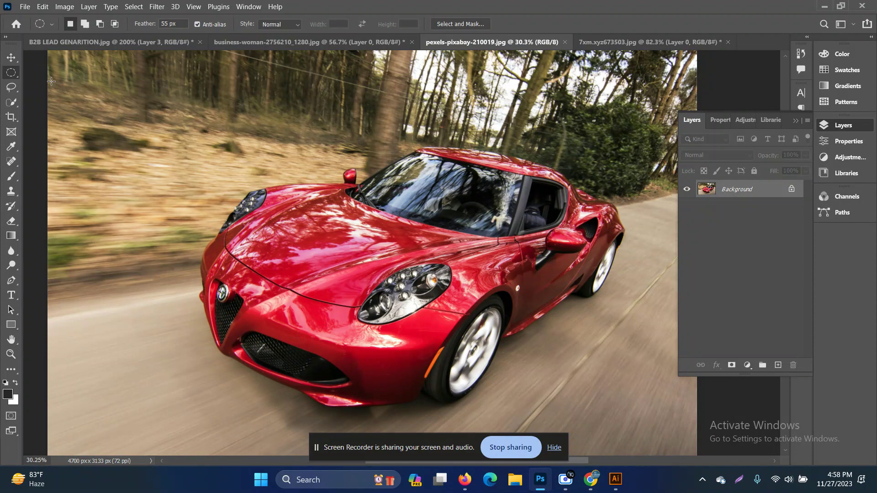
Content-Aware fill a feathered circle over the car's front and roadside at 100% opacity.
{"action": "left_click_drag", "start_coordinate": [130, 103], "coordinate": [320, 287]}
{"action": "key", "text": "Delete"}
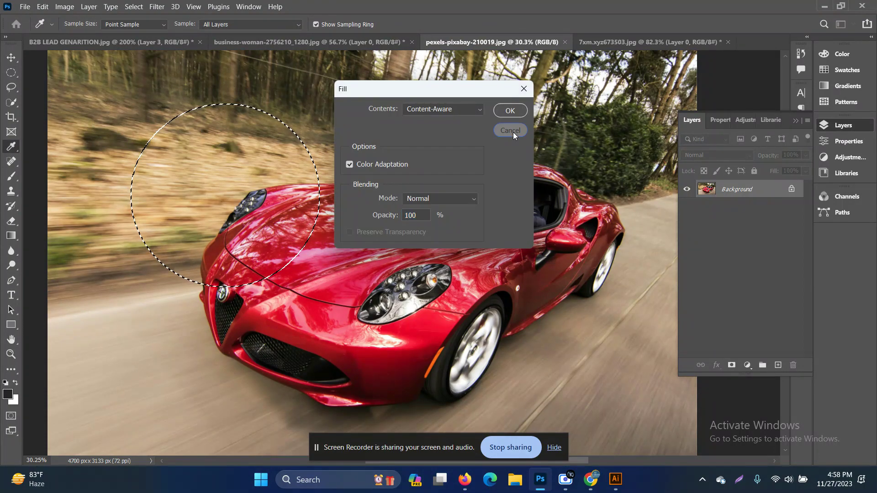
{"action": "key", "text": "Return"}
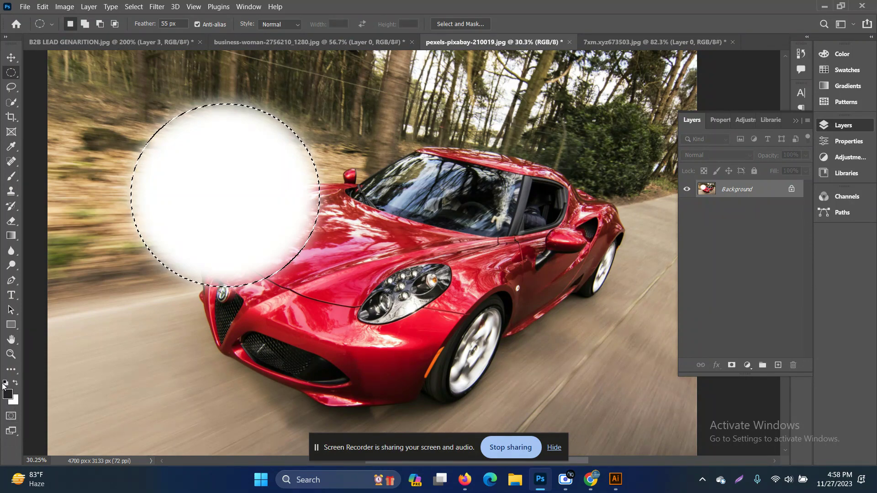
{"action": "key", "text": "shift+BackSpace"}
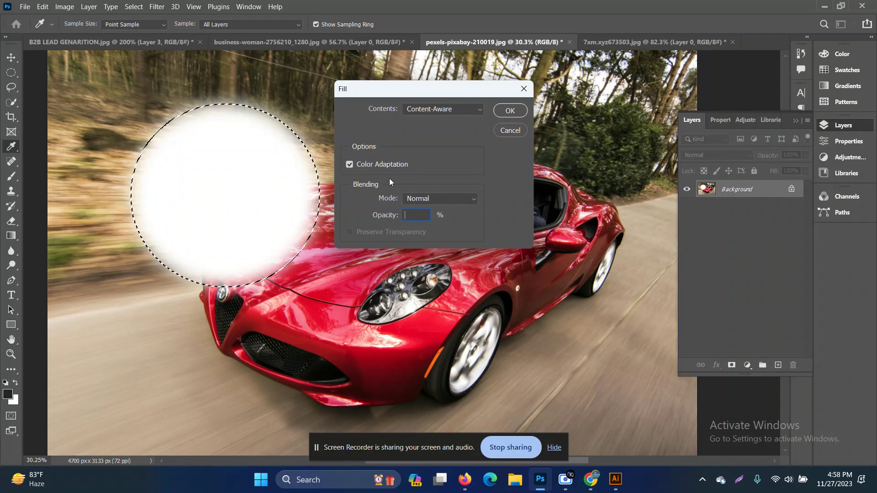
{"action": "left_click", "coordinate": [510, 111]}
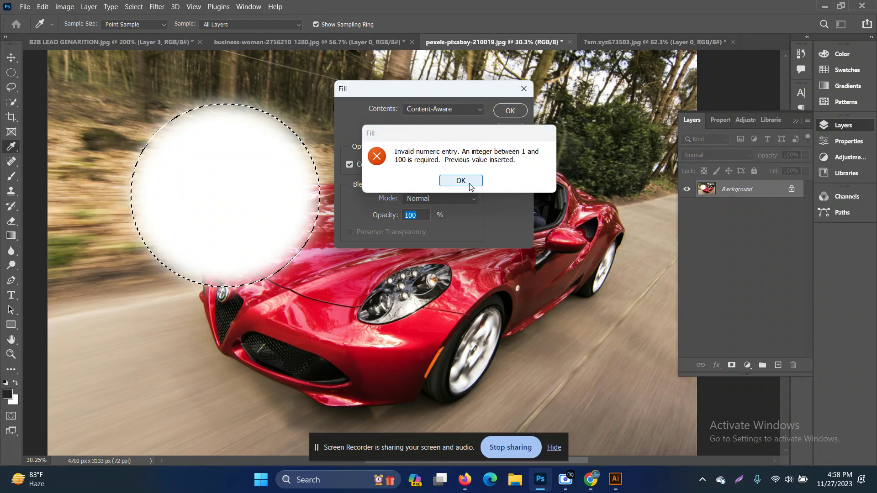
{"action": "left_click", "coordinate": [459, 181]}
{"action": "left_click", "coordinate": [510, 111]}
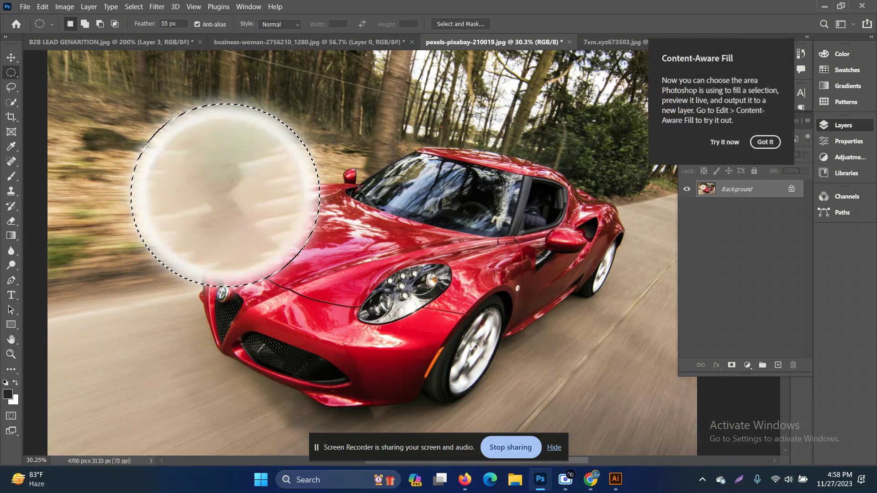
Unlock the layer and fill a circle over the windshield with the dark foreground colour.
{"action": "left_click_drag", "start_coordinate": [385, 132], "coordinate": [556, 293]}
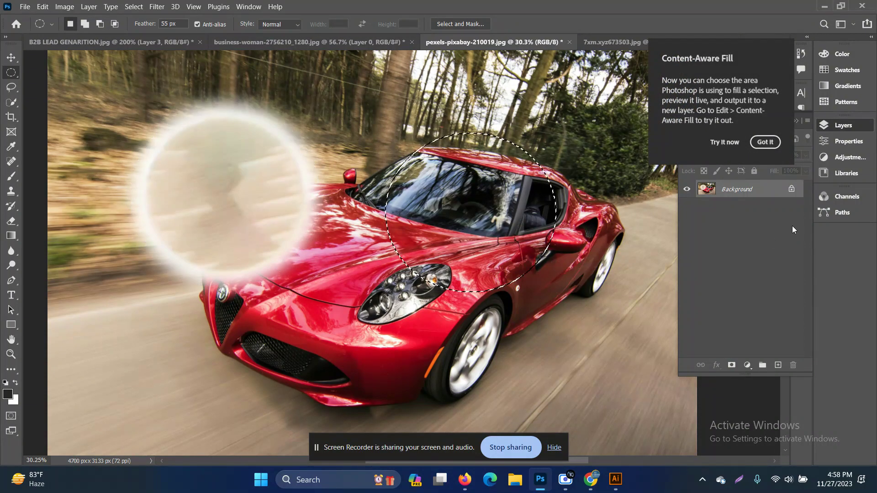
{"action": "left_click", "coordinate": [791, 189]}
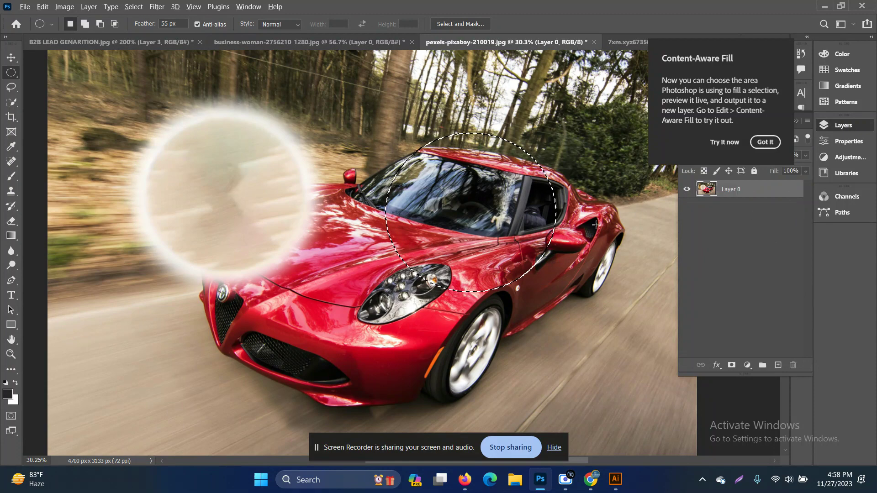
{"action": "key", "text": "alt+BackSpace"}
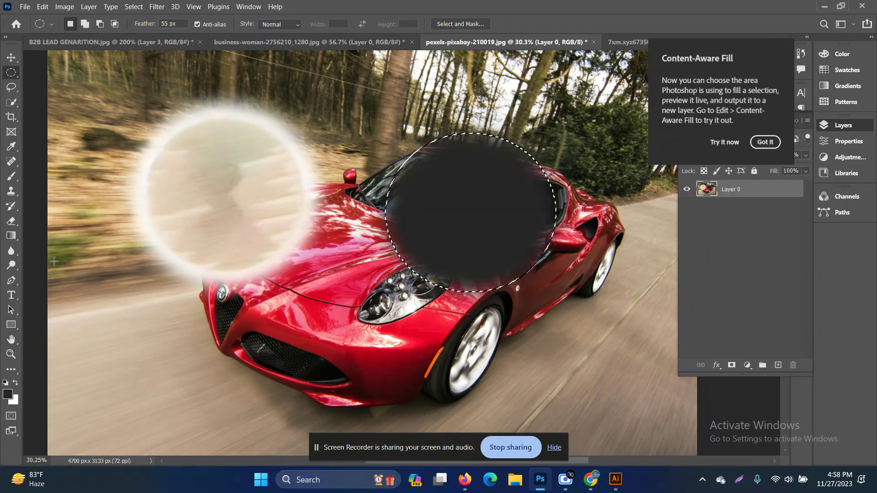
Set the foreground colour to bright red, then deselect and undo back to the original photo.
{"action": "left_click", "coordinate": [9, 393]}
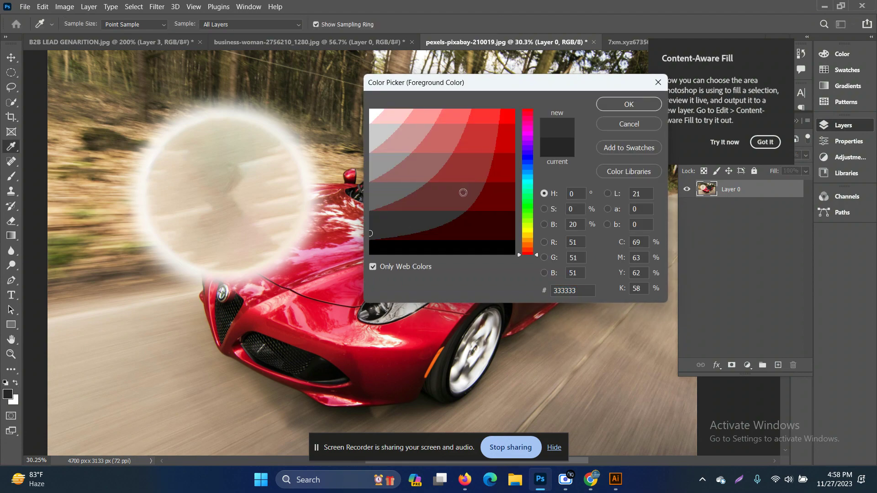
{"action": "left_click", "coordinate": [507, 112]}
{"action": "left_click", "coordinate": [621, 104]}
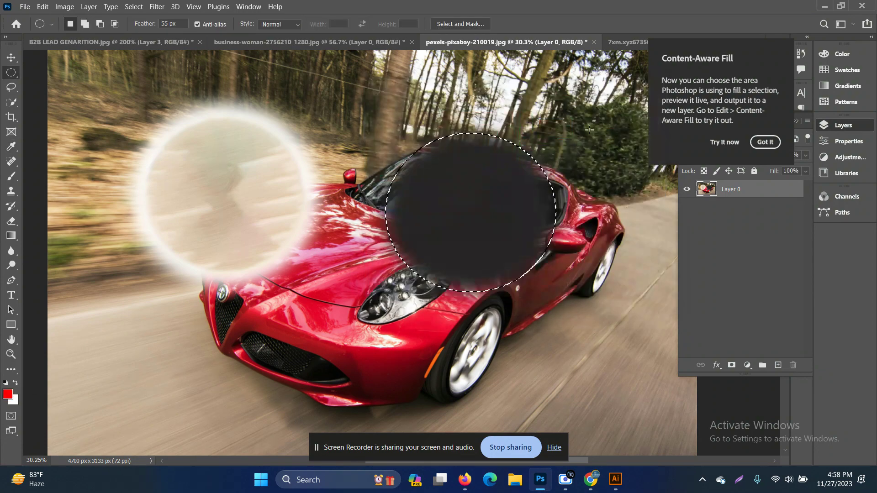
{"action": "key", "text": "ctrl+d"}
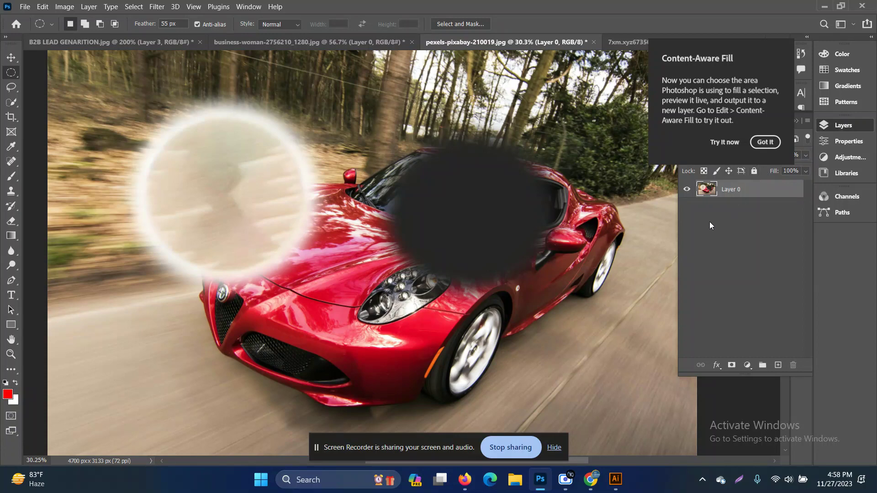
{"action": "key", "text": "ctrl+z"}
{"action": "key", "text": "ctrl+z"}
{"action": "key", "text": "ctrl+z"}
{"action": "key", "text": "ctrl+z"}
{"action": "key", "text": "ctrl+z"}
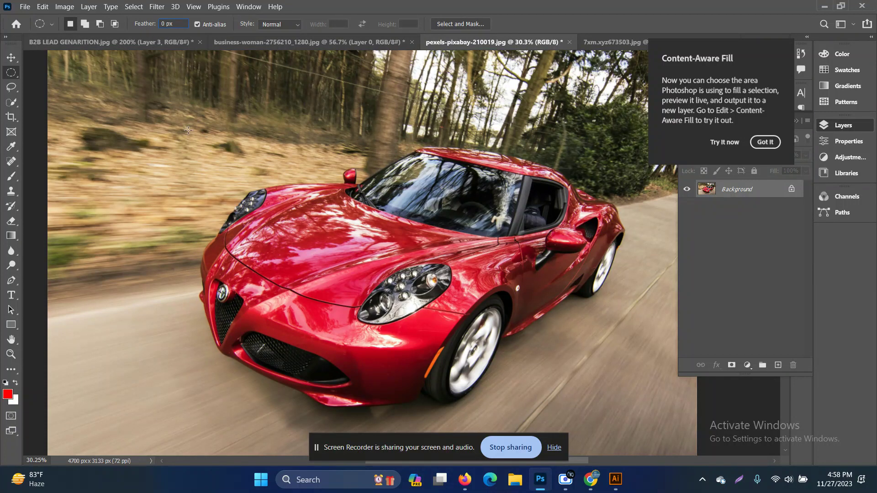
Select a large circle over the car's hood and fill it with the white background colour.
{"action": "left_click_drag", "start_coordinate": [153, 101], "coordinate": [367, 295]}
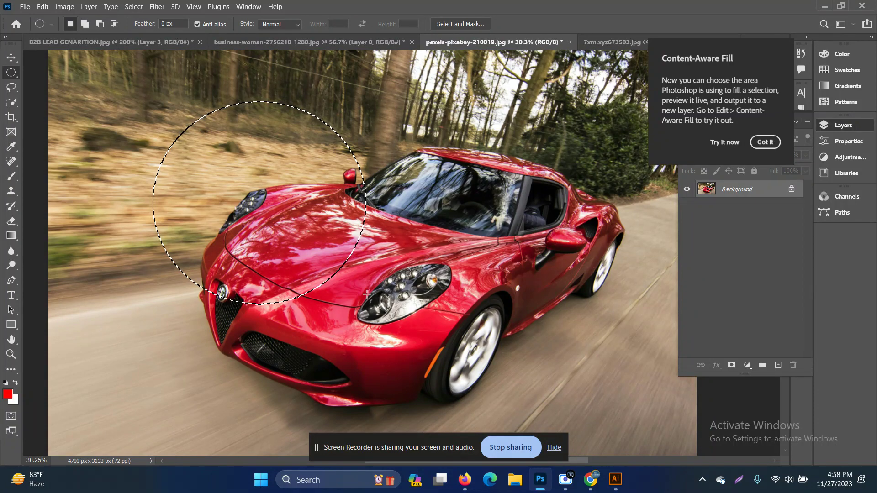
{"action": "left_click", "coordinate": [564, 491]}
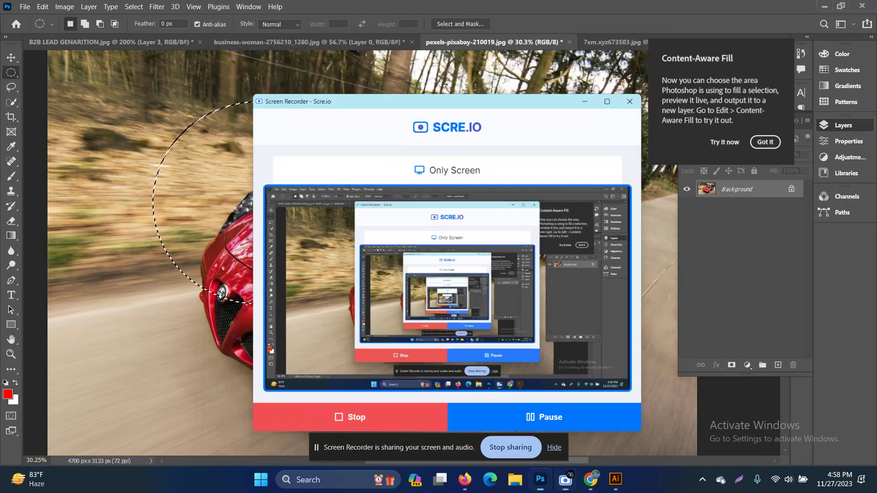
{"action": "key", "text": "shift+F5"}
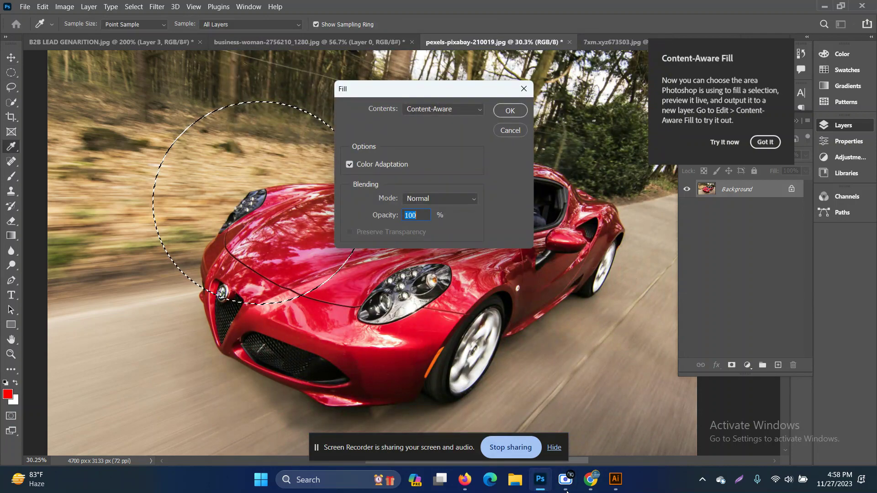
{"action": "left_click", "coordinate": [516, 135]}
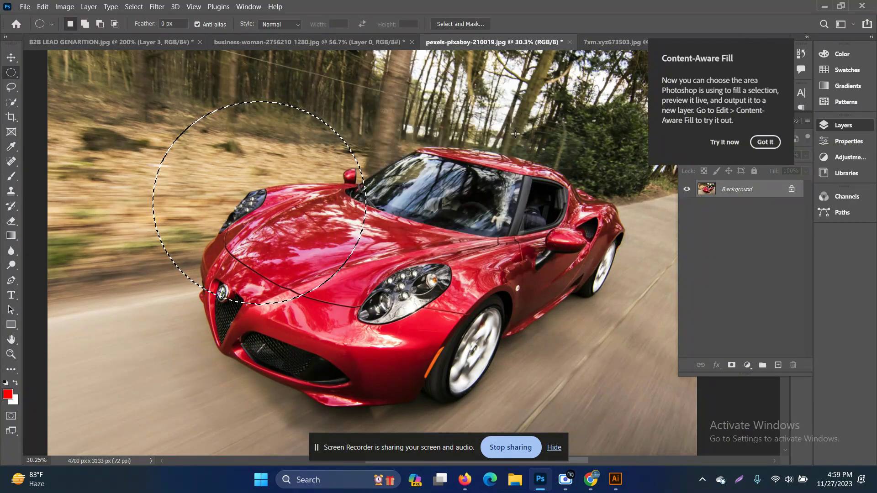
{"action": "key", "text": "ctrl+BackSpace"}
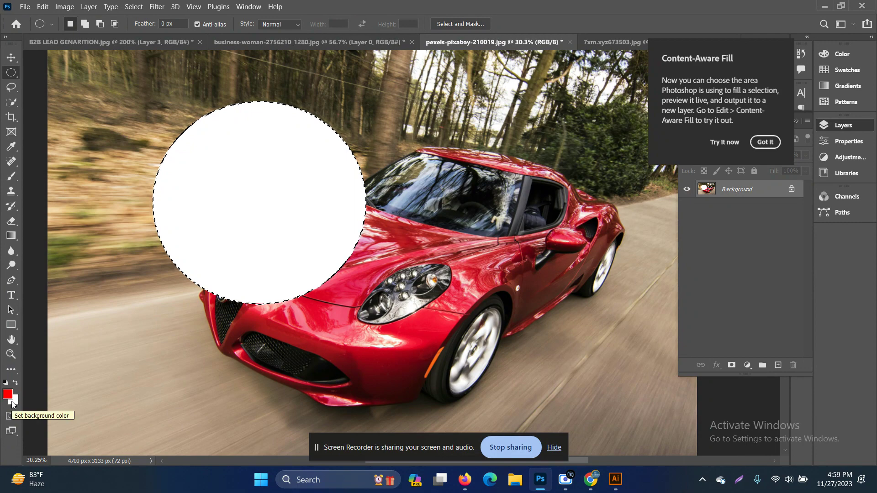
Alternate between red and white fills in the circle, finishing with solid red.
{"action": "key", "text": "alt+BackSpace"}
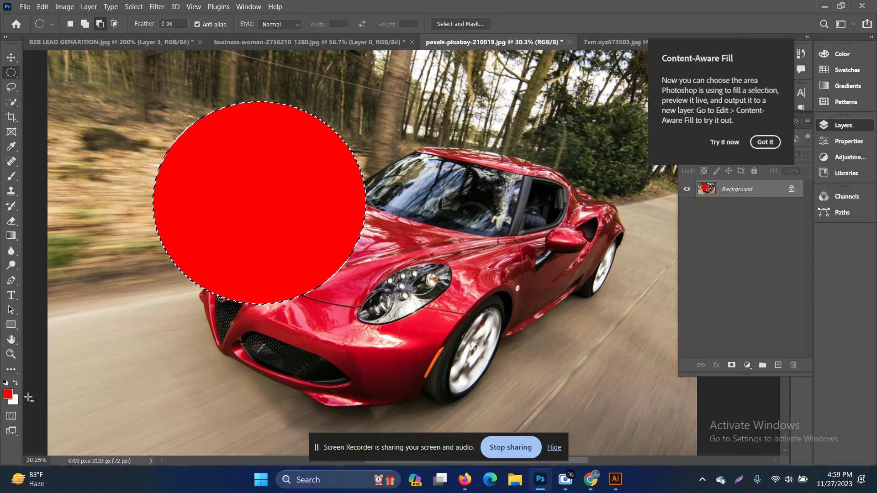
{"action": "key", "text": "ctrl+z"}
{"action": "key", "text": "alt+BackSpace"}
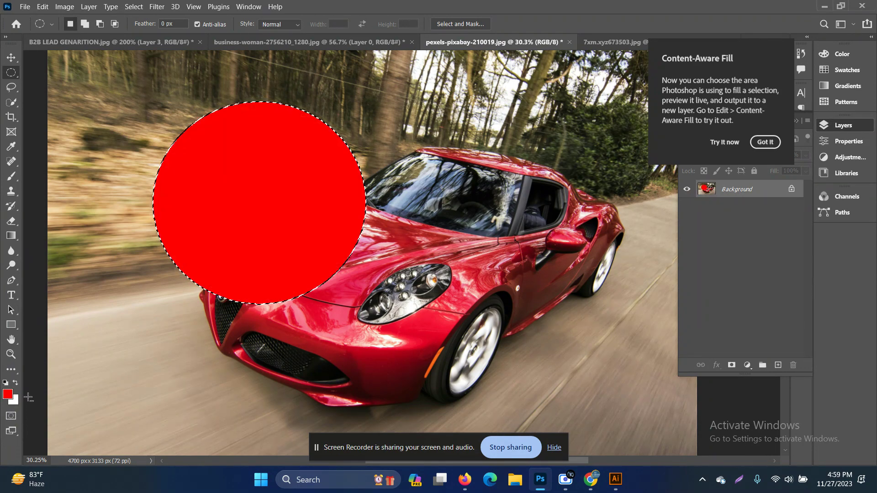
{"action": "key", "text": "ctrl+BackSpace"}
{"action": "key", "text": "alt+BackSpace"}
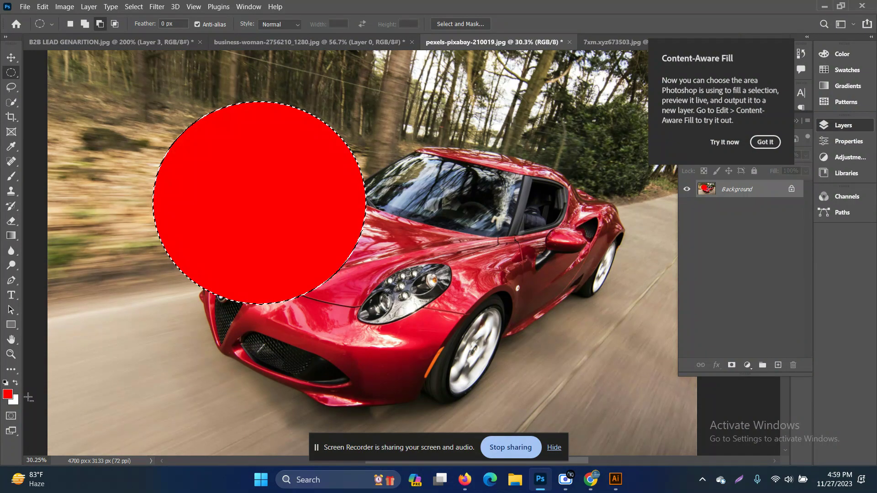
{"action": "key", "text": "ctrl+BackSpace"}
{"action": "key", "text": "alt+BackSpace"}
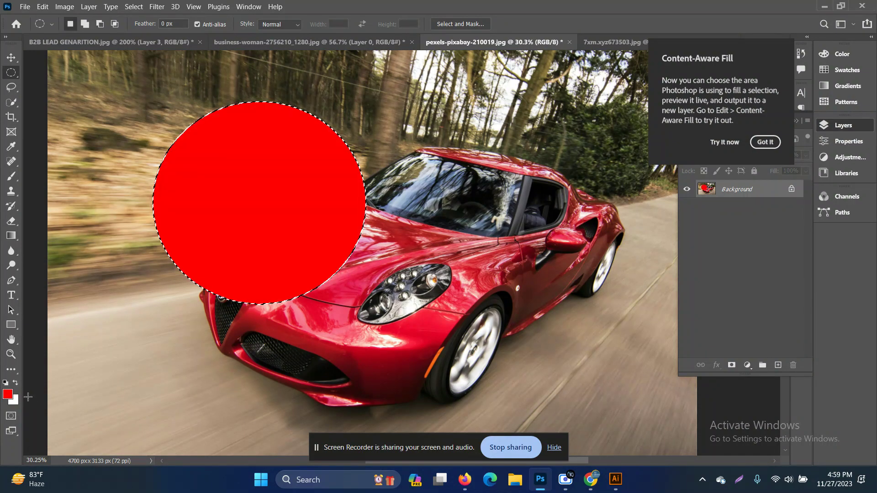
{"action": "key", "text": "ctrl+BackSpace"}
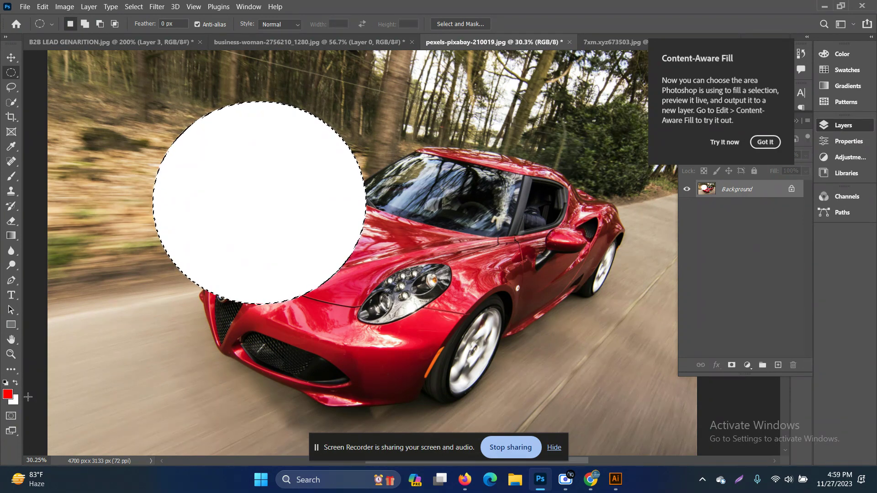
{"action": "key", "text": "alt+BackSpace"}
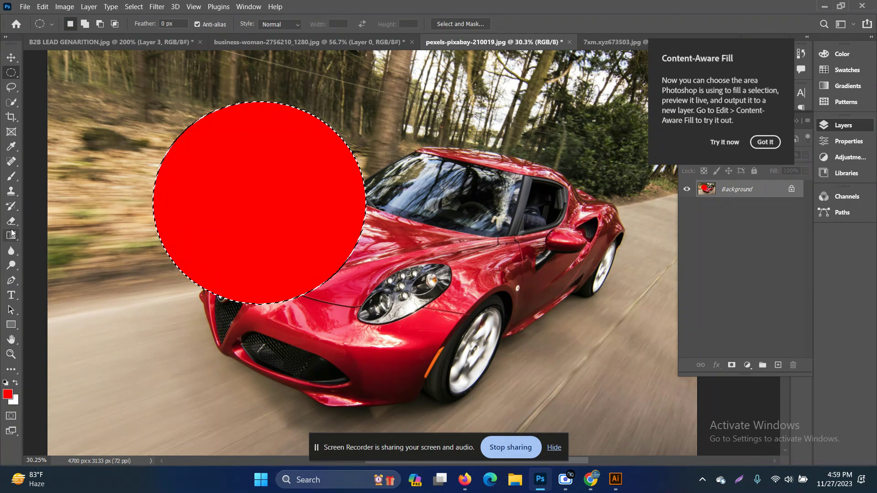
Set up the Eraser Tool at 52% opacity with the brush size reduced to 500.
{"action": "left_click", "coordinate": [11, 222]}
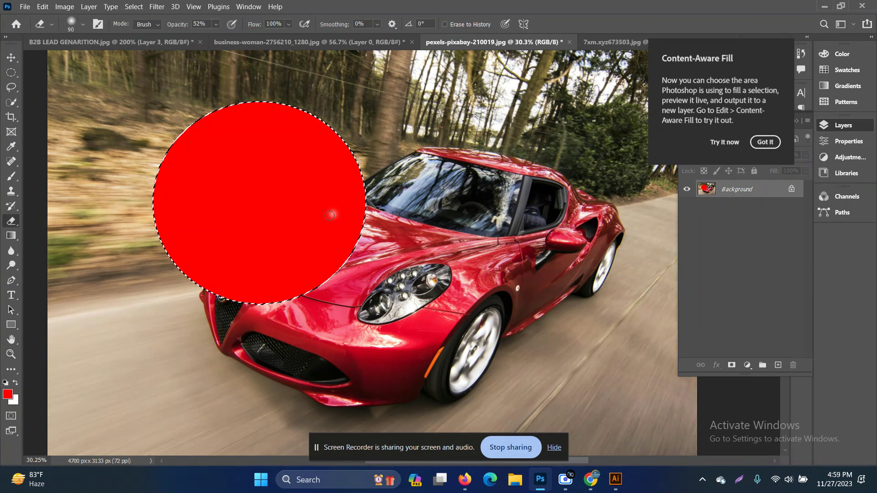
{"action": "right_click", "coordinate": [7, 221]}
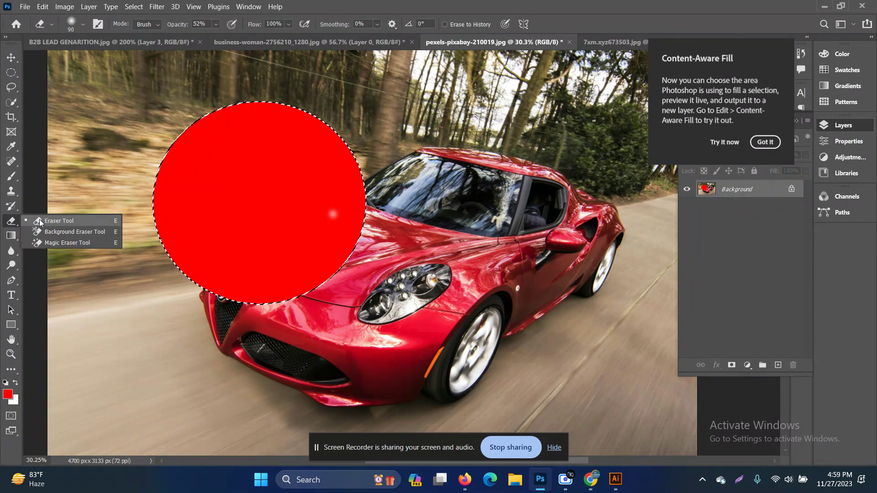
{"action": "left_click", "coordinate": [12, 189]}
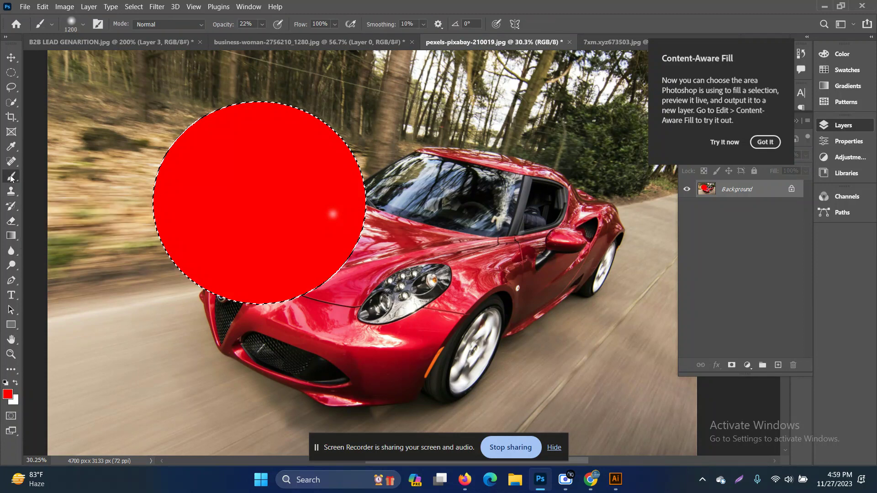
{"action": "right_click", "coordinate": [11, 177]}
{"action": "left_click", "coordinate": [51, 175]}
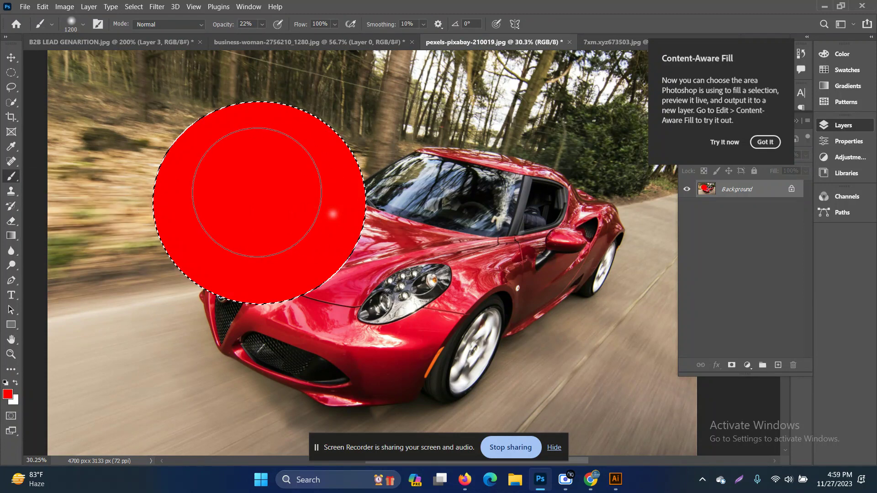
{"action": "key", "text": "bracketleft"}
{"action": "key", "text": "bracketleft"}
{"action": "key", "text": "bracketleft"}
{"action": "key", "text": "bracketleft"}
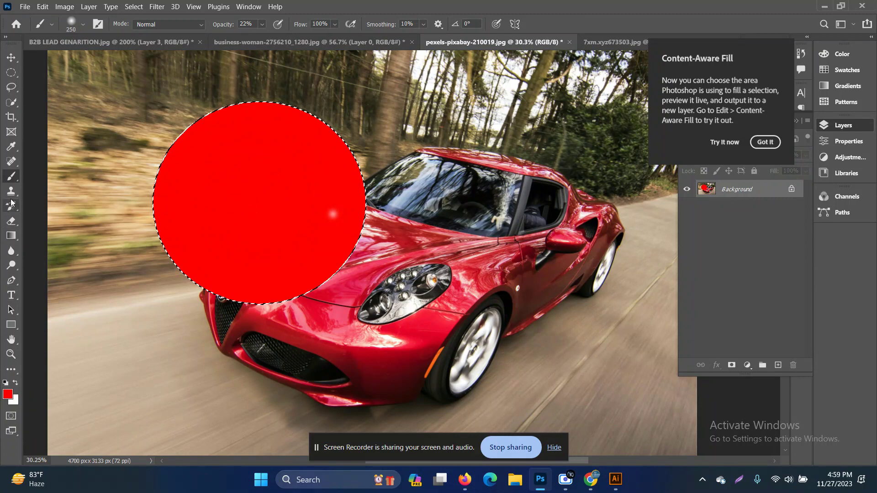
{"action": "left_click", "coordinate": [11, 221]}
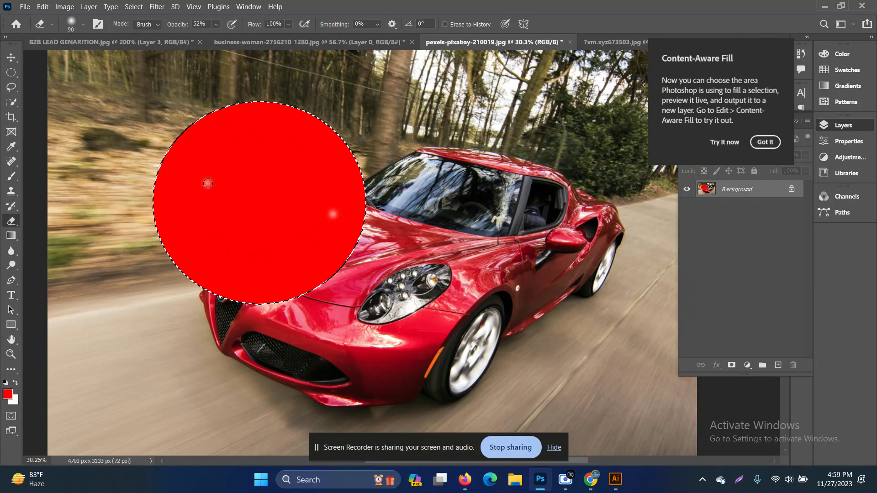
Erase three soft scribbles inside the red circle, then deselect.
{"action": "left_click_drag", "start_coordinate": [208, 183], "coordinate": [274, 201]}
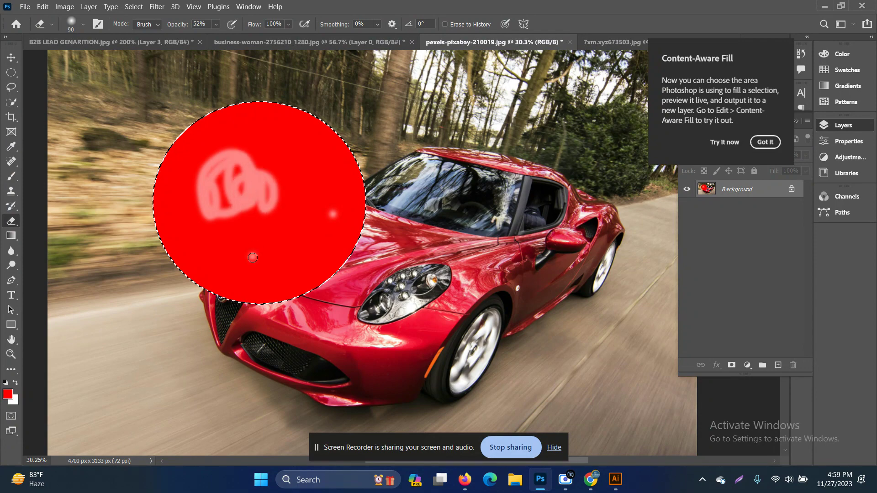
{"action": "mouse_move", "coordinate": [253, 258]}
{"action": "left_mouse_down"}
{"action": "mouse_move", "coordinate": [274, 242]}
{"action": "mouse_move", "coordinate": [330, 155]}
{"action": "left_mouse_up"}
{"action": "left_click_drag", "start_coordinate": [297, 256], "coordinate": [357, 157]}
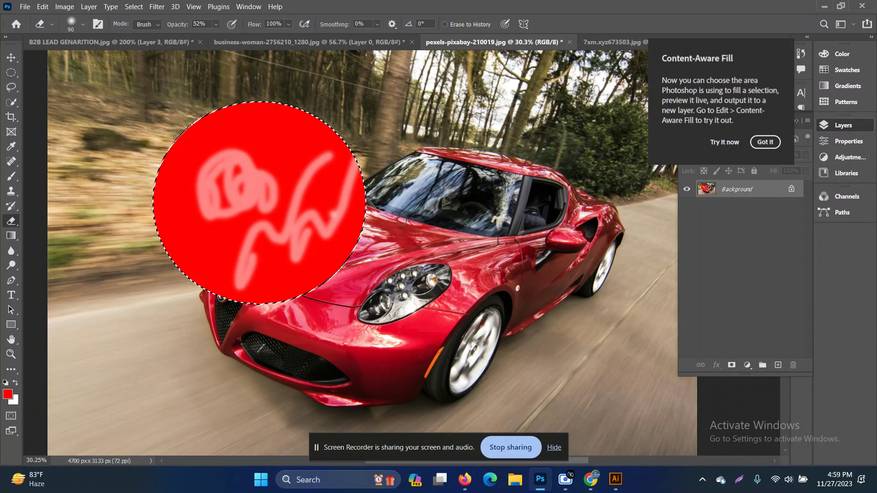
{"action": "key", "text": "ctrl+d"}
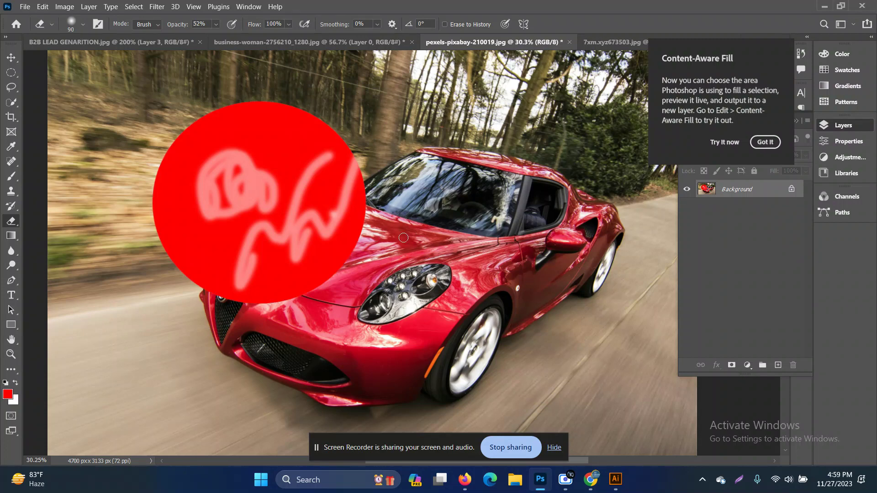
Fill an ~80 px feathered elliptical selection over the car's rear with red, replacing a white fill.
{"action": "left_click", "coordinate": [12, 72]}
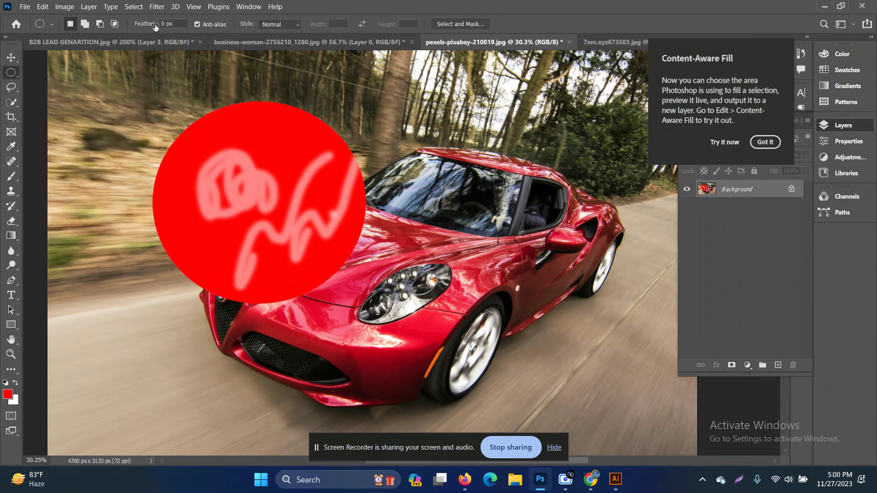
{"action": "left_click_drag", "start_coordinate": [155, 27], "coordinate": [452, 42]}
{"action": "left_click_drag", "start_coordinate": [636, 48], "coordinate": [608, 56]}
{"action": "left_click_drag", "start_coordinate": [491, 114], "coordinate": [648, 284]}
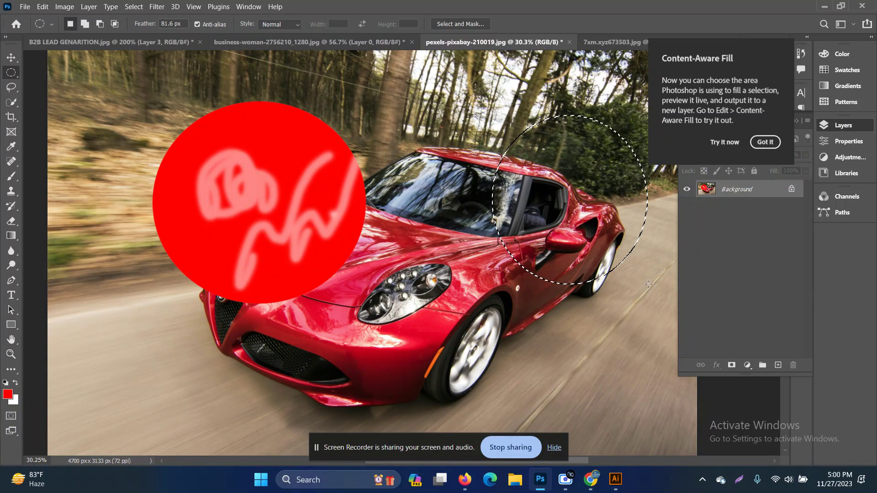
{"action": "key", "text": "ctrl+BackSpace"}
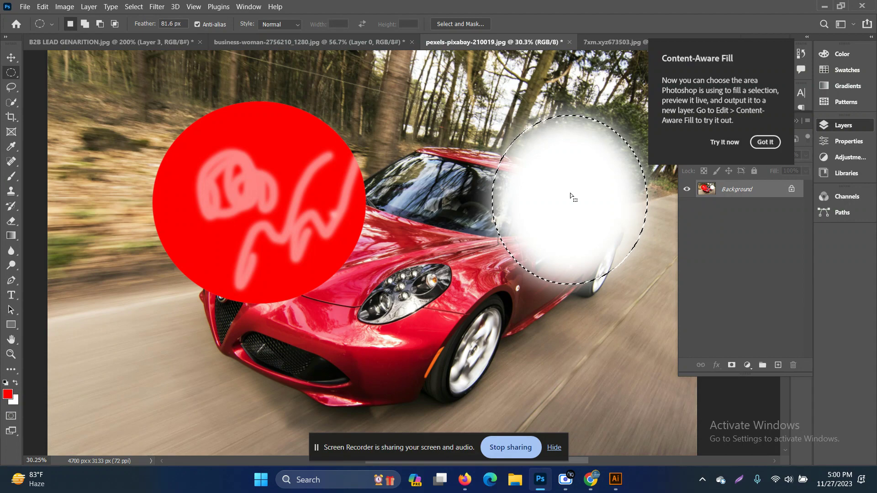
{"action": "key", "text": "alt+BackSpace"}
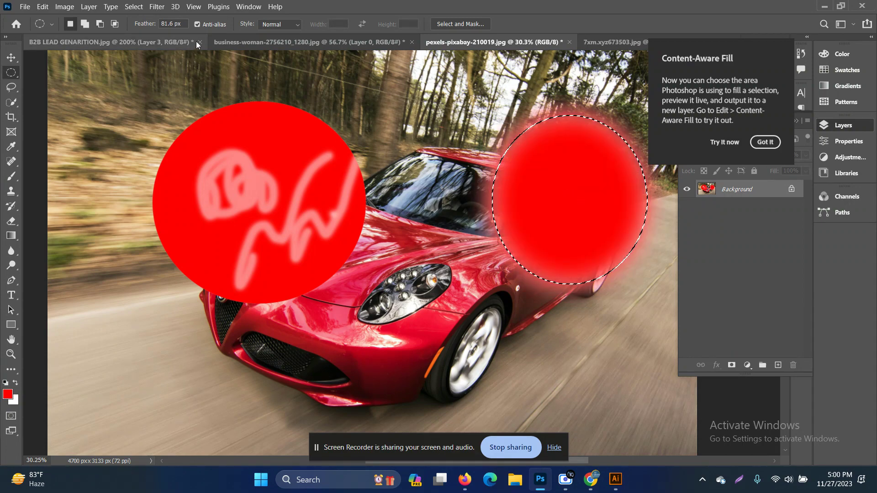
{"action": "left_click_drag", "start_coordinate": [136, 20], "coordinate": [213, 22]}
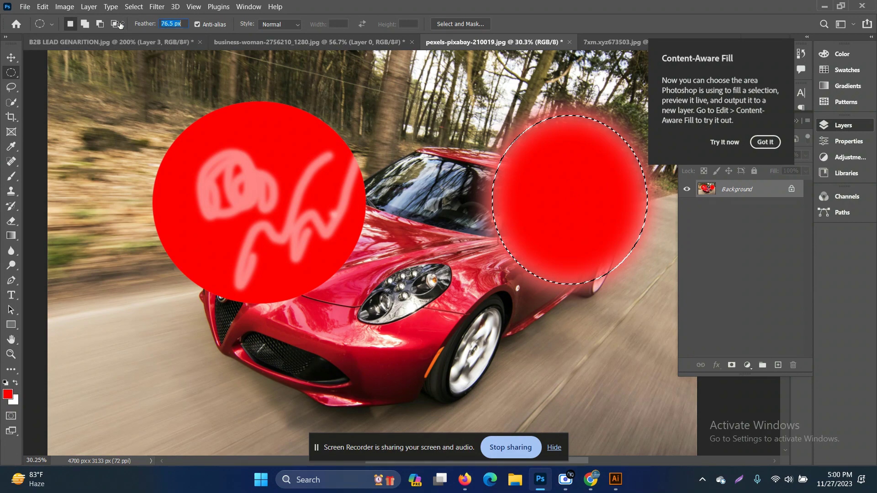
Enter a 102 px feather, then scrub it down through 76 px to 67.4 px.
{"action": "type", "text": "102"}
{"action": "key", "text": "Return"}
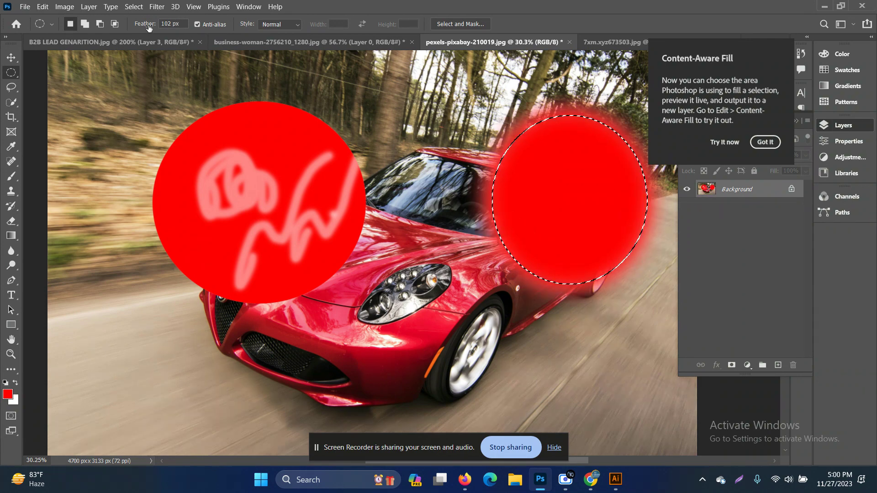
{"action": "left_click_drag", "start_coordinate": [145, 24], "coordinate": [1, 17]}
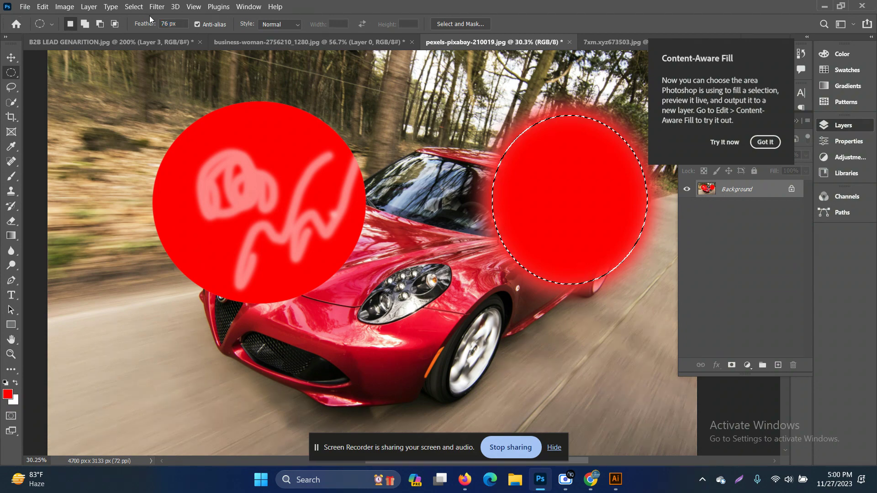
{"action": "left_click_drag", "start_coordinate": [148, 23], "coordinate": [102, 24]}
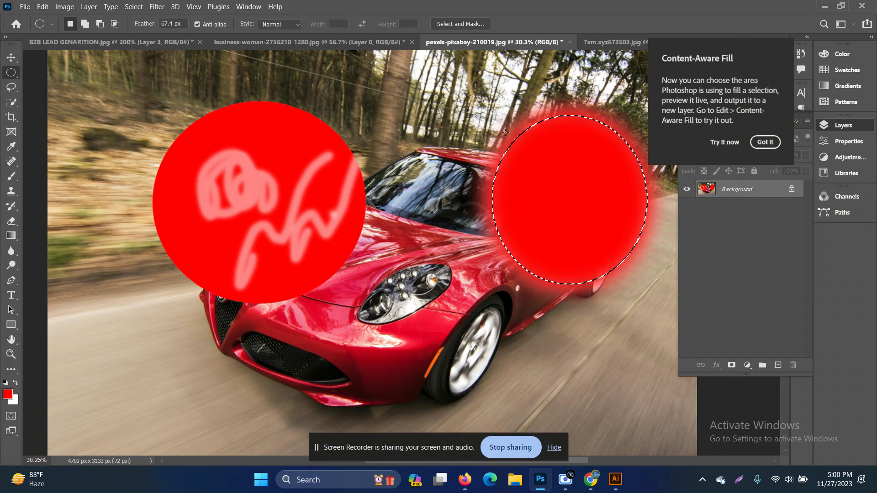
Dismiss the Content-Aware Fill tip and pick the Quick Selection Tool from the toolbar.
{"action": "left_click", "coordinate": [778, 145]}
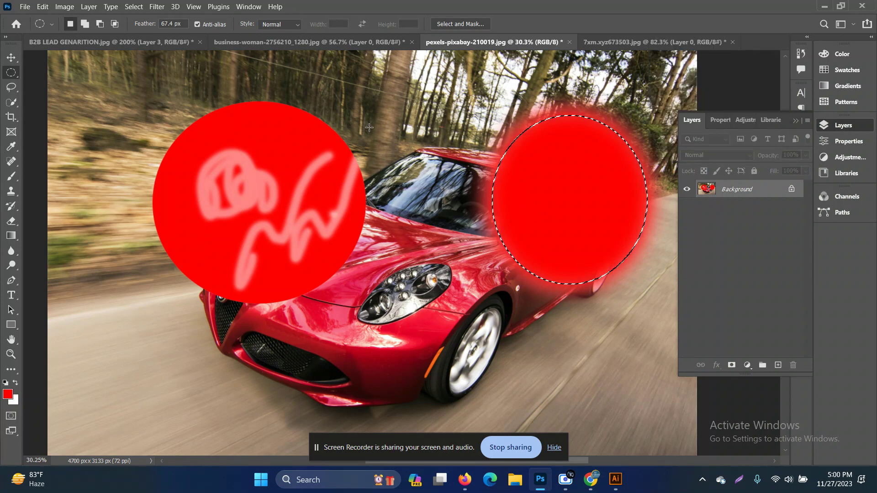
{"action": "right_click", "coordinate": [6, 74]}
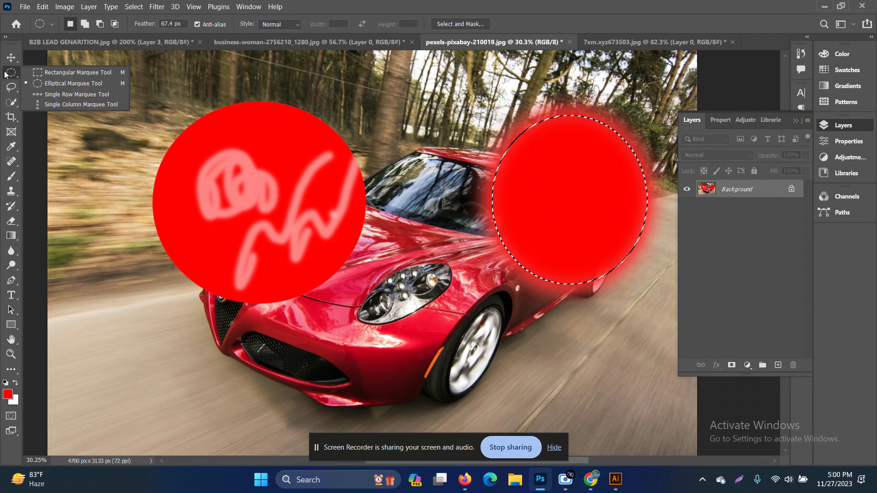
{"action": "left_click", "coordinate": [11, 102]}
{"action": "right_click", "coordinate": [11, 103]}
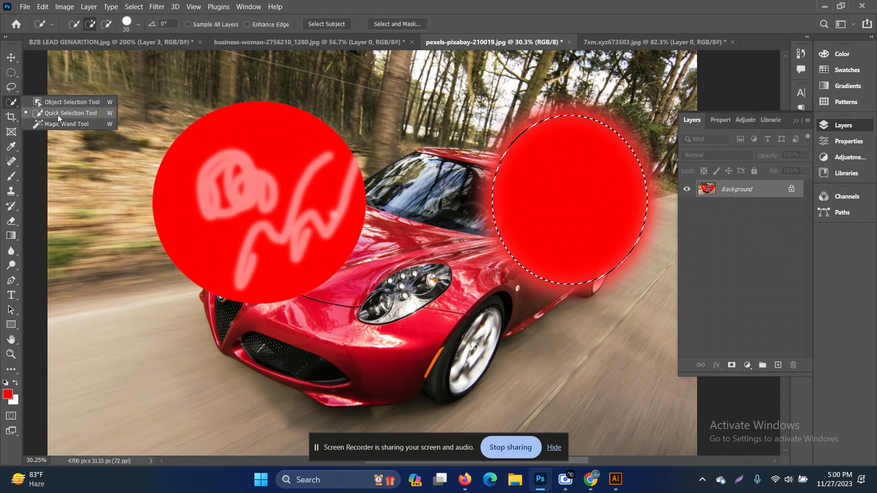
{"action": "left_click", "coordinate": [11, 117]}
{"action": "right_click", "coordinate": [11, 117]}
{"action": "left_click", "coordinate": [10, 105]}
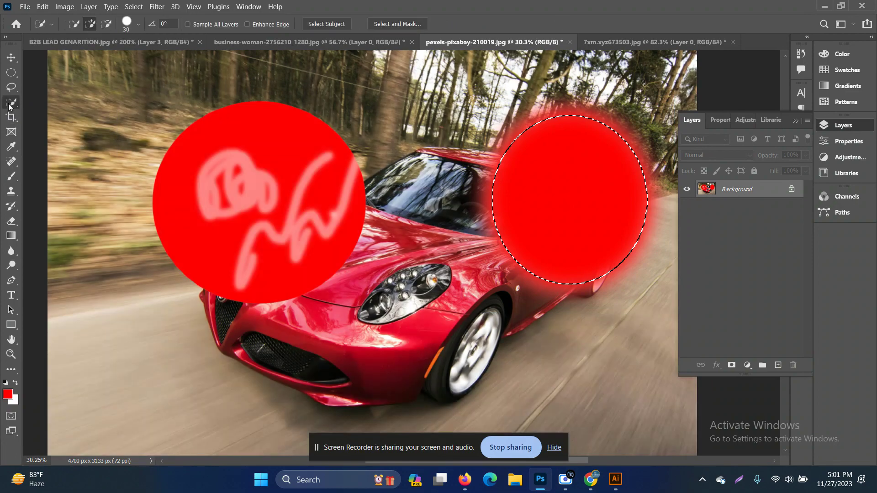
{"action": "right_click", "coordinate": [10, 105]}
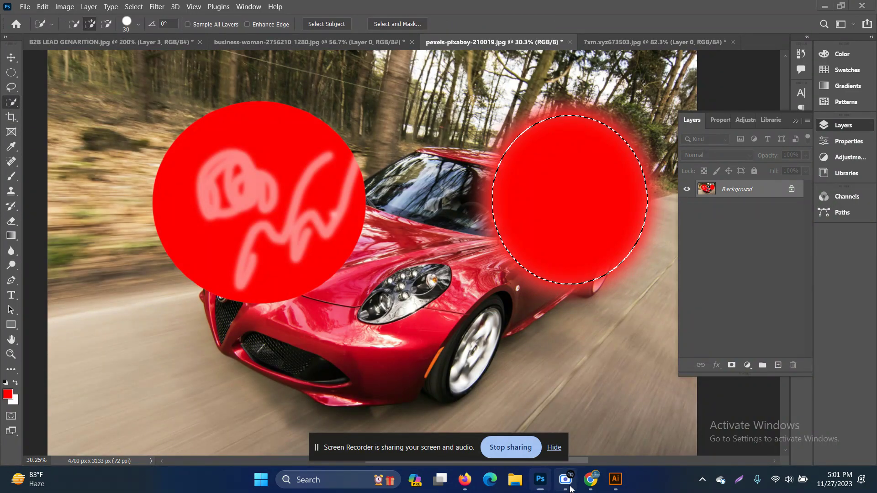